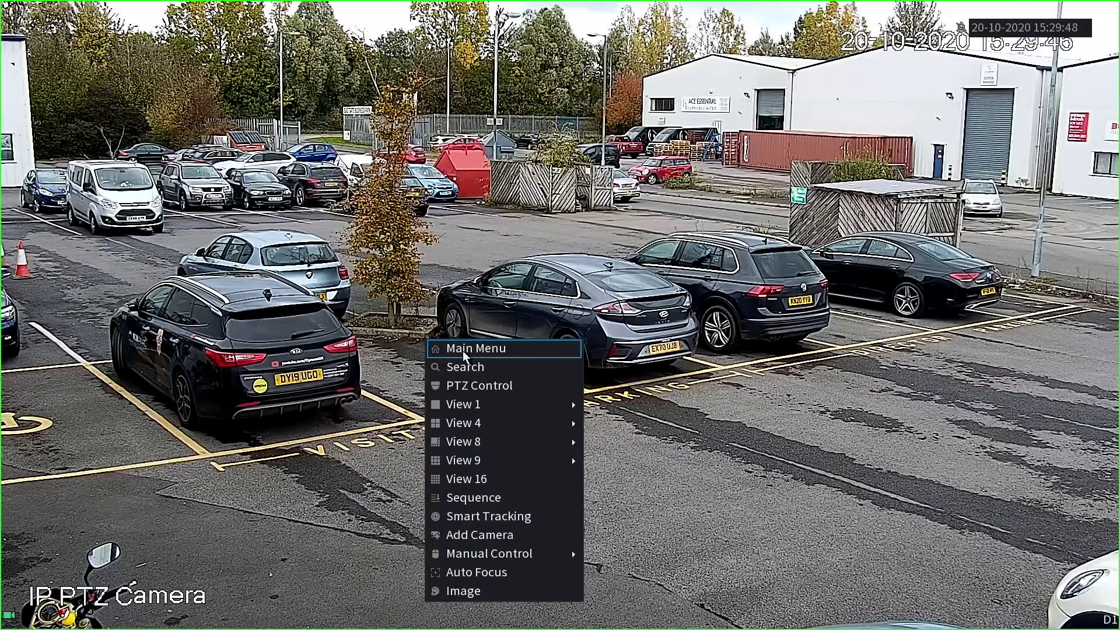
Step: Open the recorder's shortcut menu over the car park camera live view
click(462, 351)
Step: Switch NIC1 to DHCP under TCP/IP, then check P2P shows Online
click(295, 571)
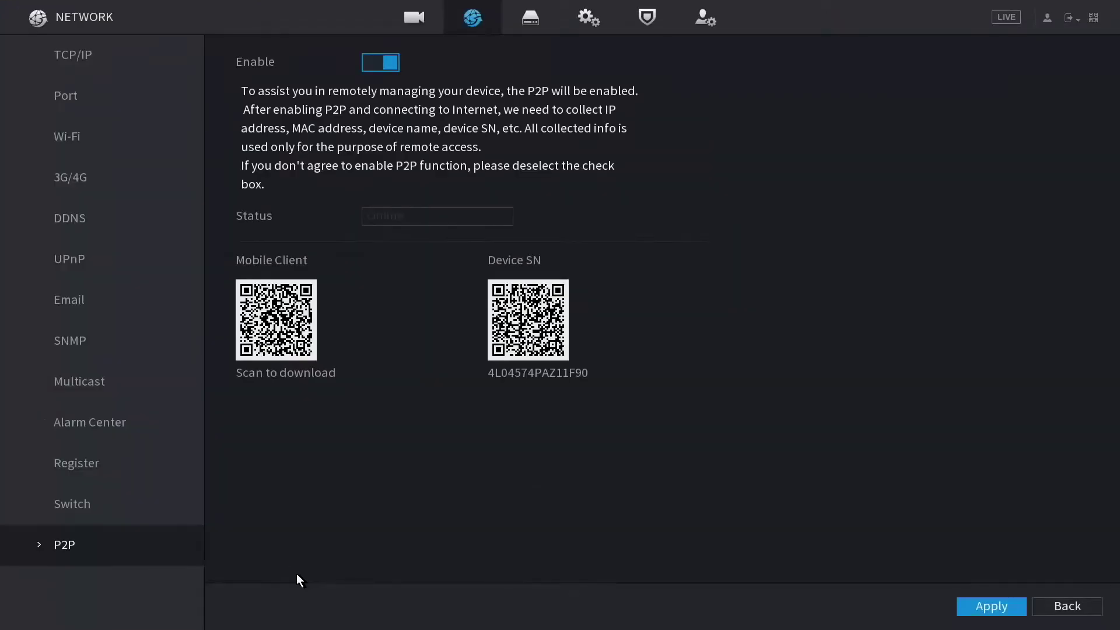
click(83, 50)
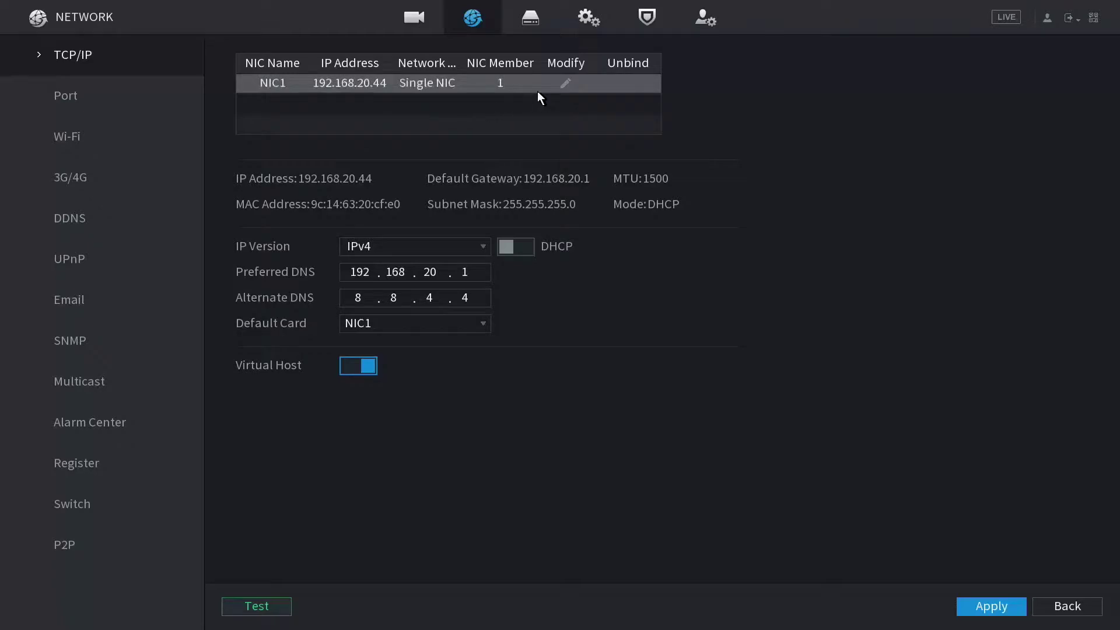
click(565, 84)
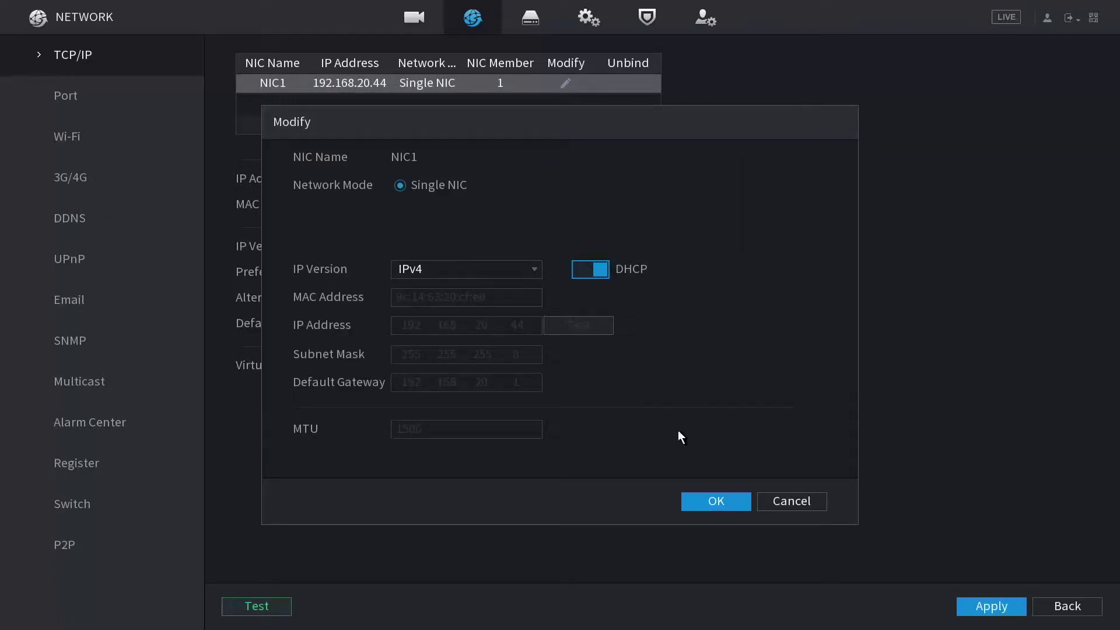
click(736, 502)
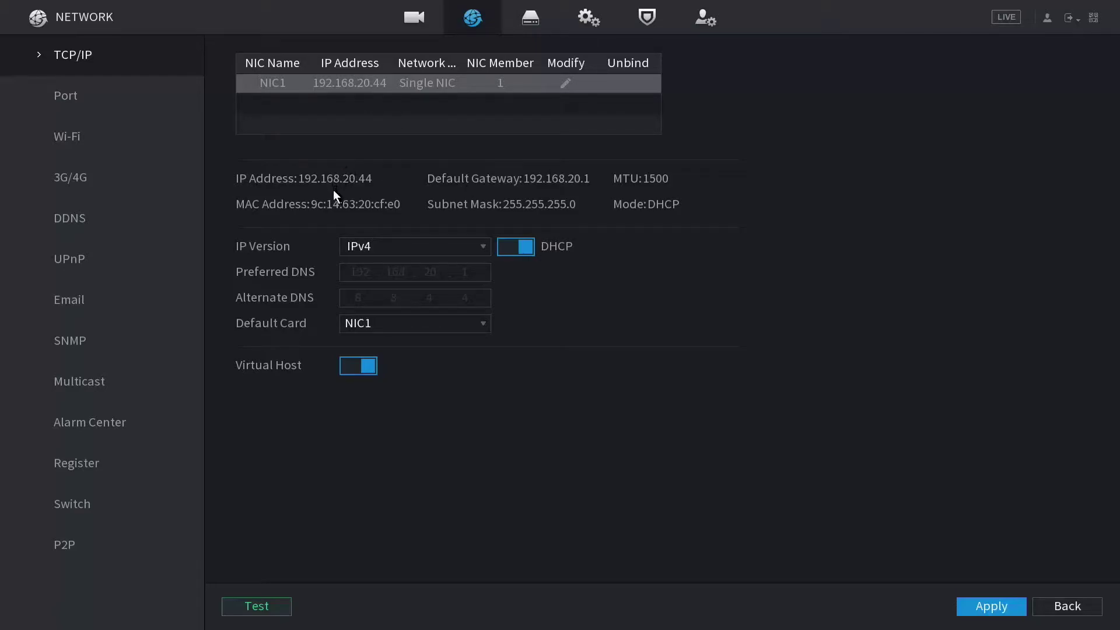
click(66, 546)
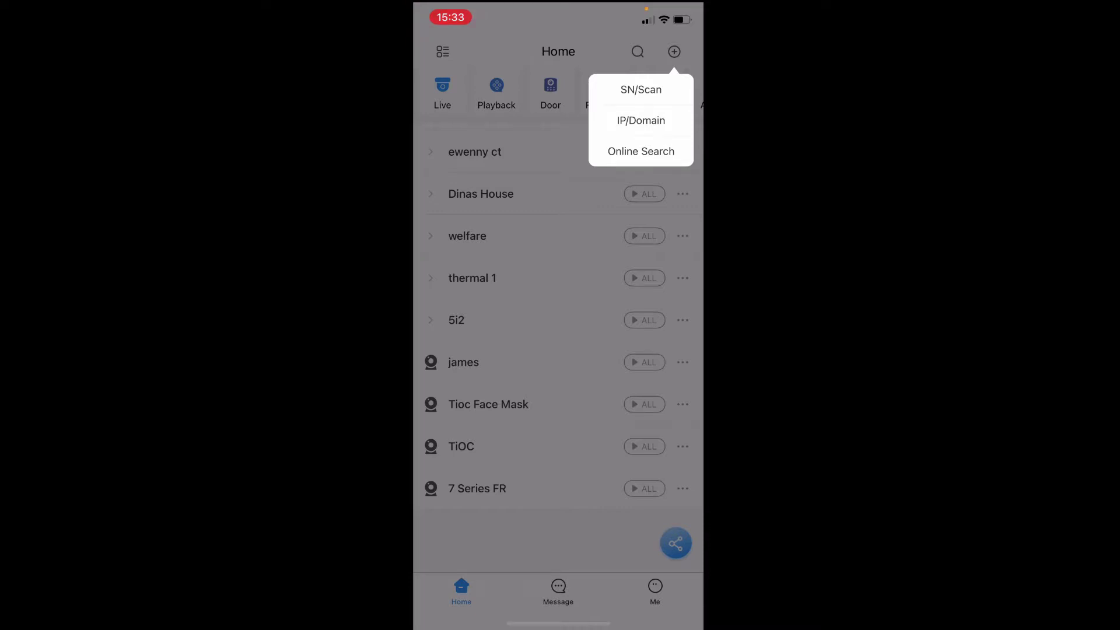
click(640, 90)
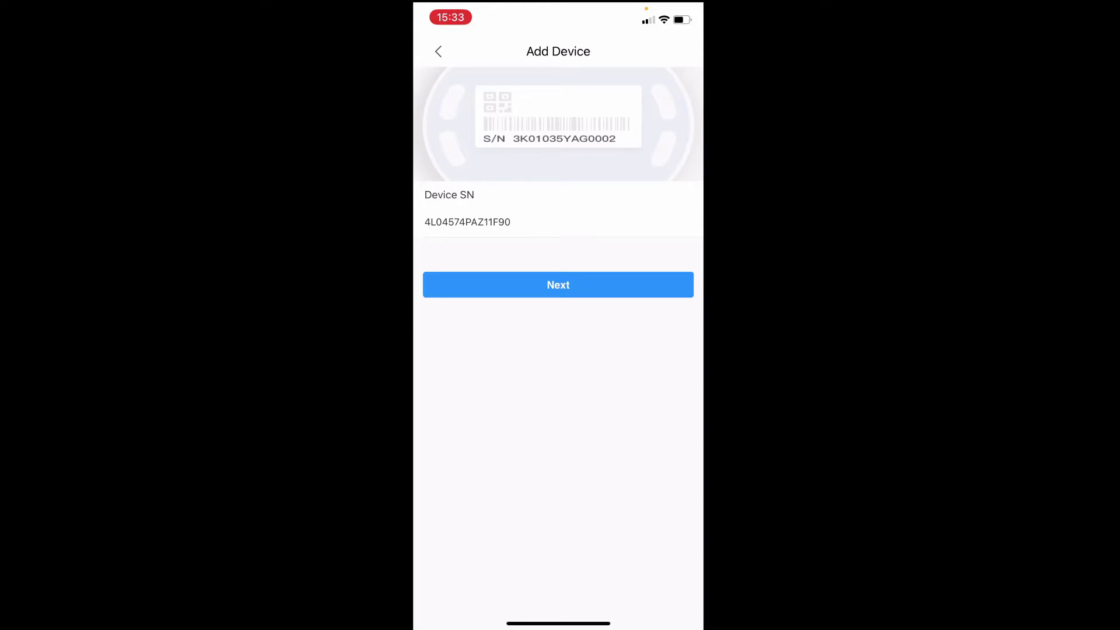
click(558, 285)
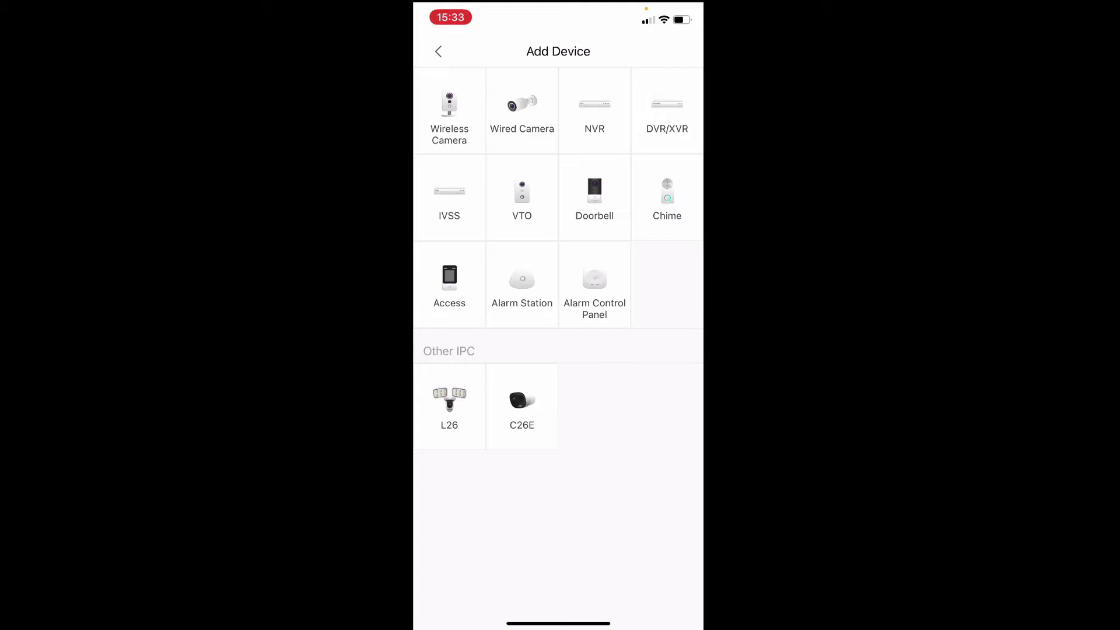
Step: Save the recorder as an NVR named 'CCTV' with its admin password
click(555, 315)
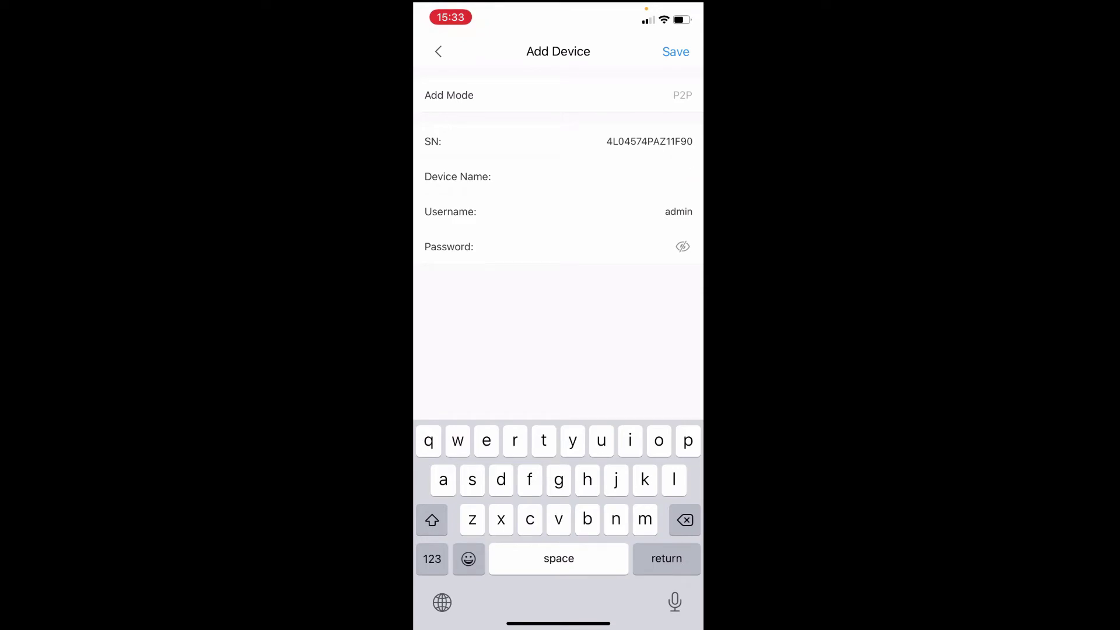
text(CC)
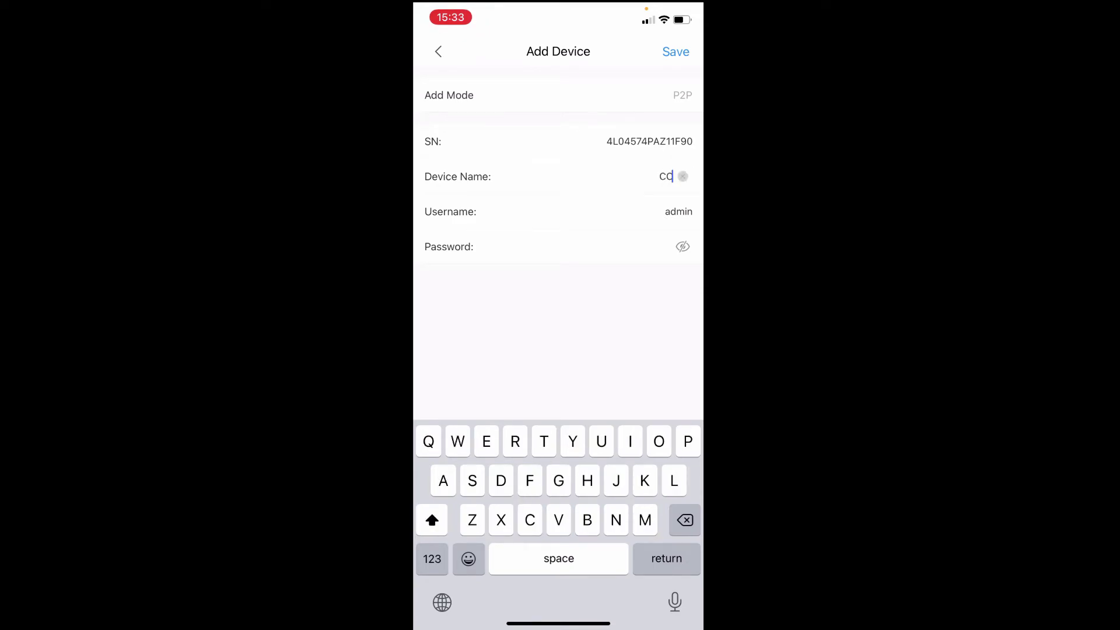
text(TV)
key(Return)
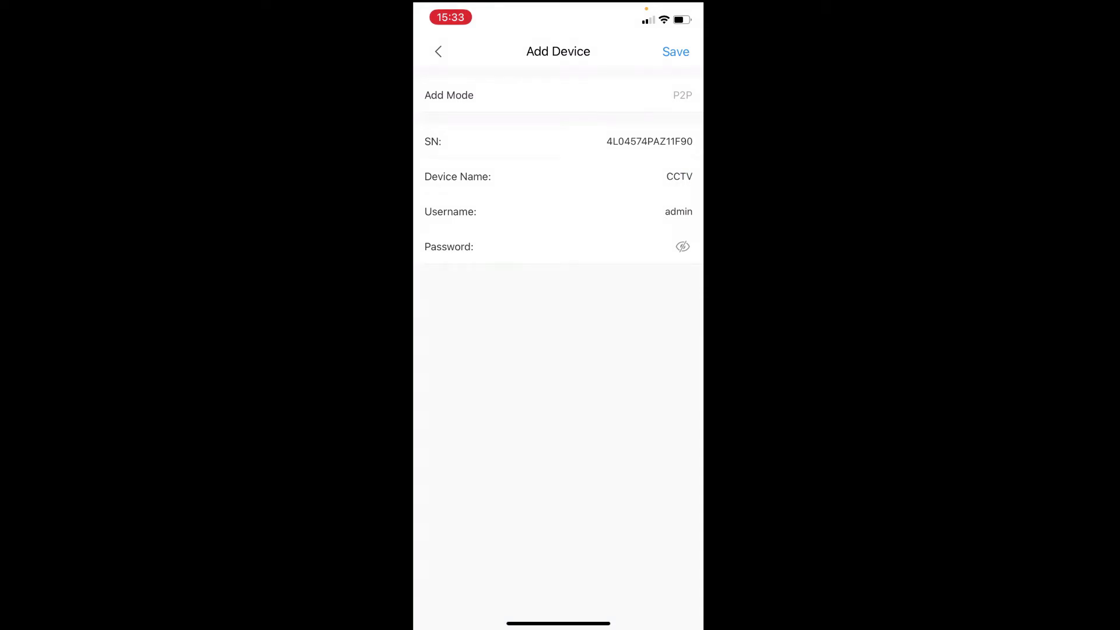
click(570, 245)
click(676, 51)
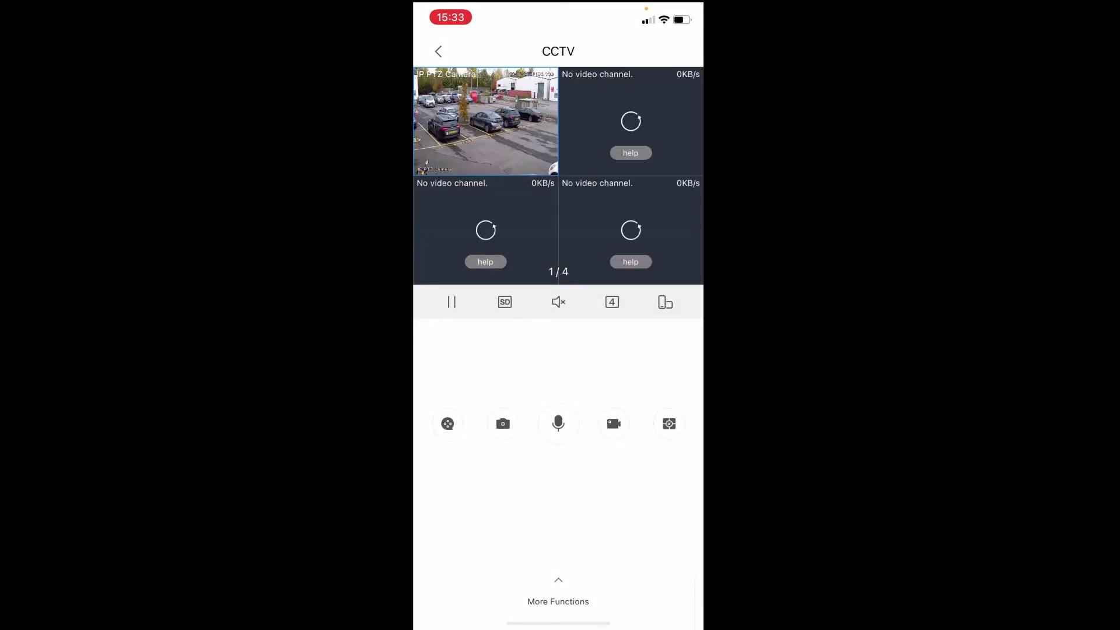
Step: Enlarge channel 1, switch the stream from SD to HD, then go back Home
double_click(486, 123)
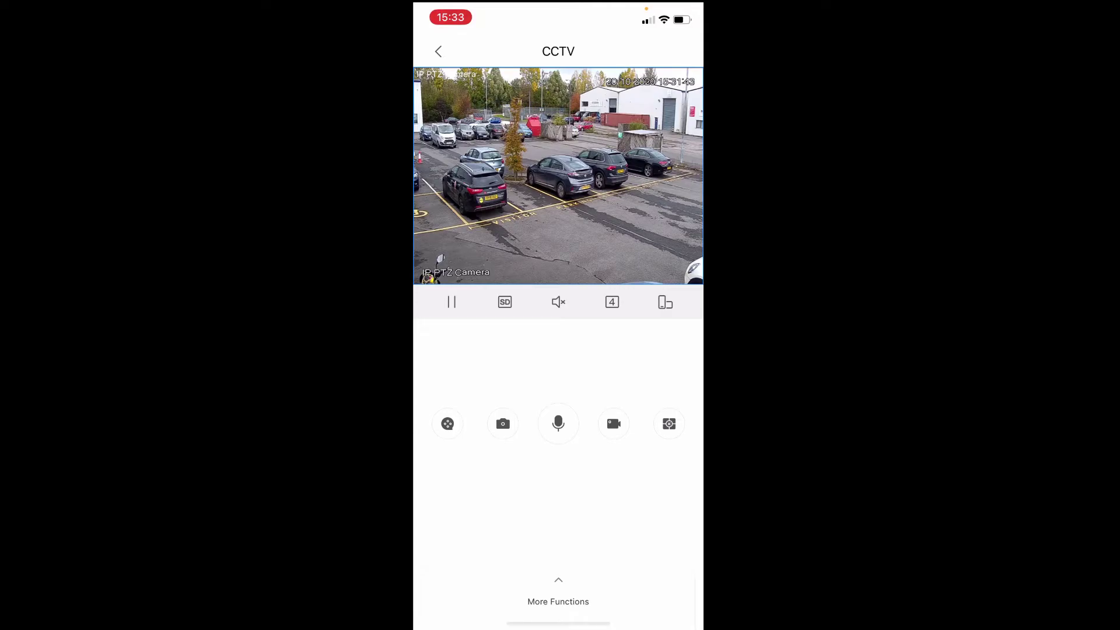
click(505, 302)
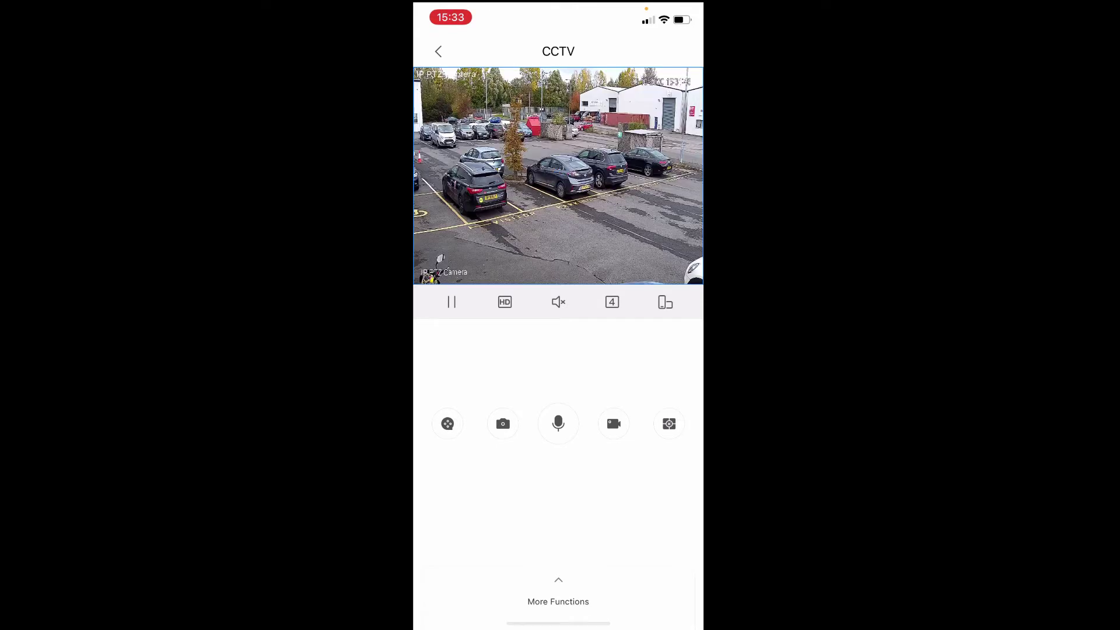
click(439, 51)
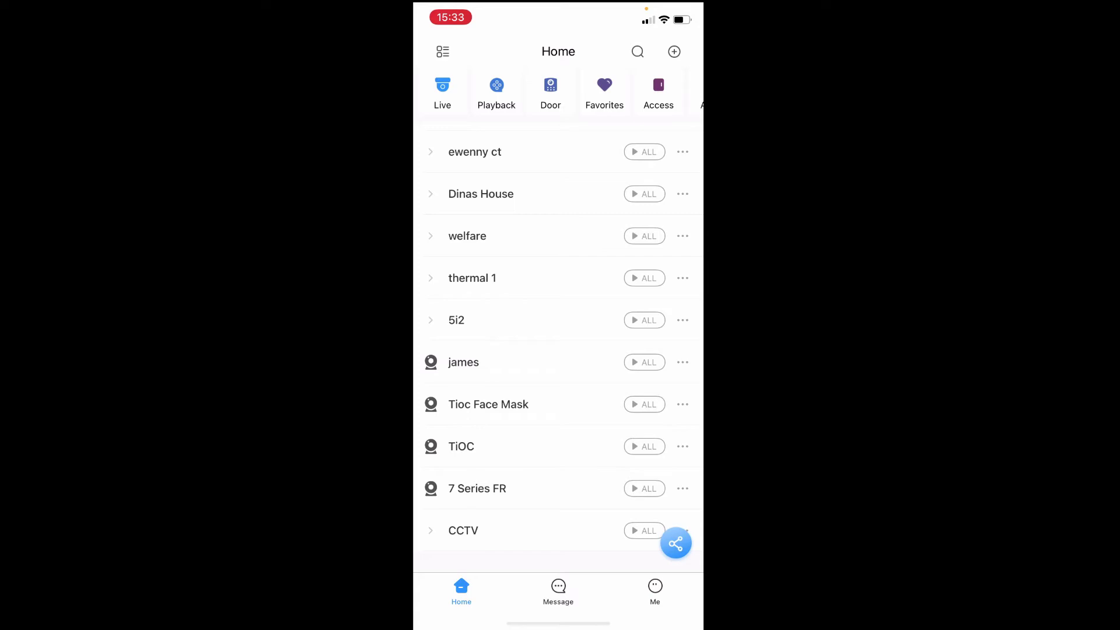
scroll(558, 350, down, 2)
Step: Check CCTV's stream settings show Main for Live and Playback
click(684, 488)
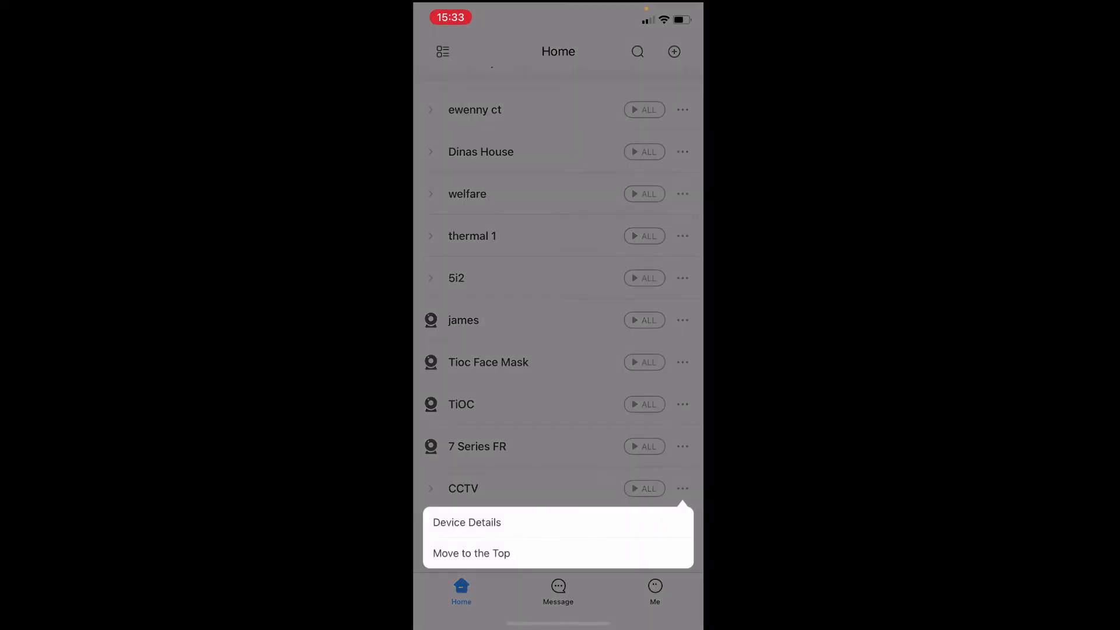
click(467, 523)
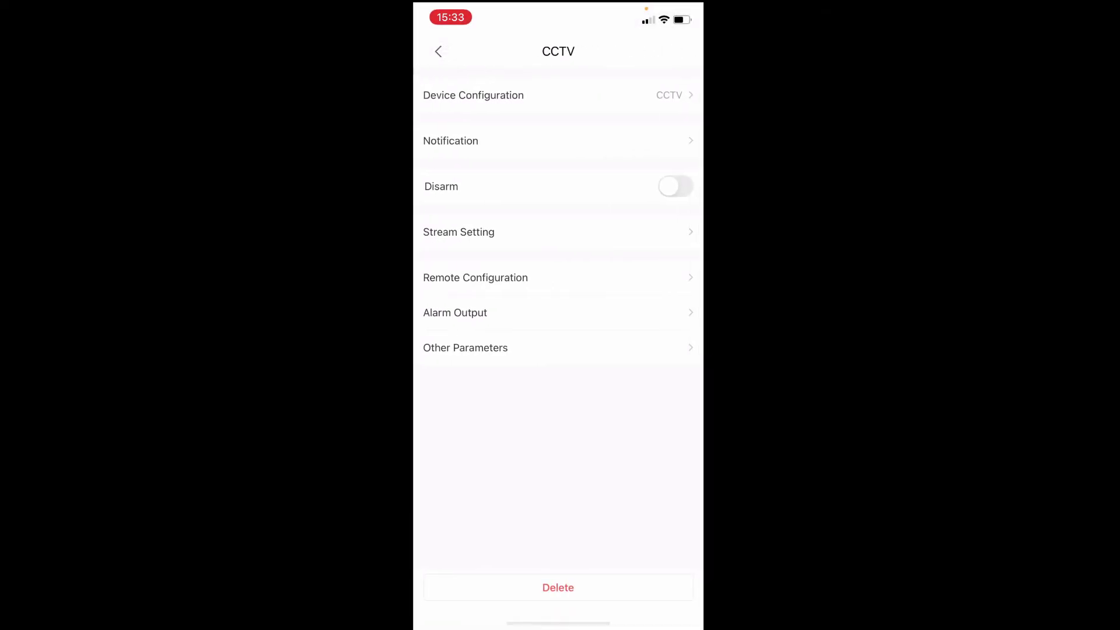
click(459, 232)
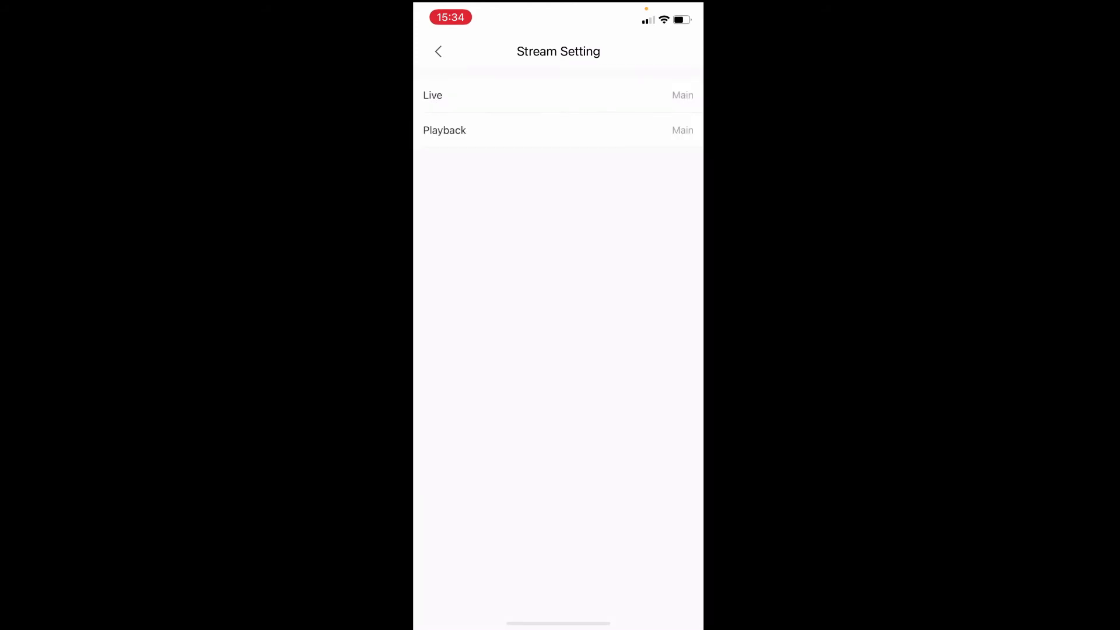
Step: Return Home, open CCTV's live view and enlarge channel 1
click(438, 51)
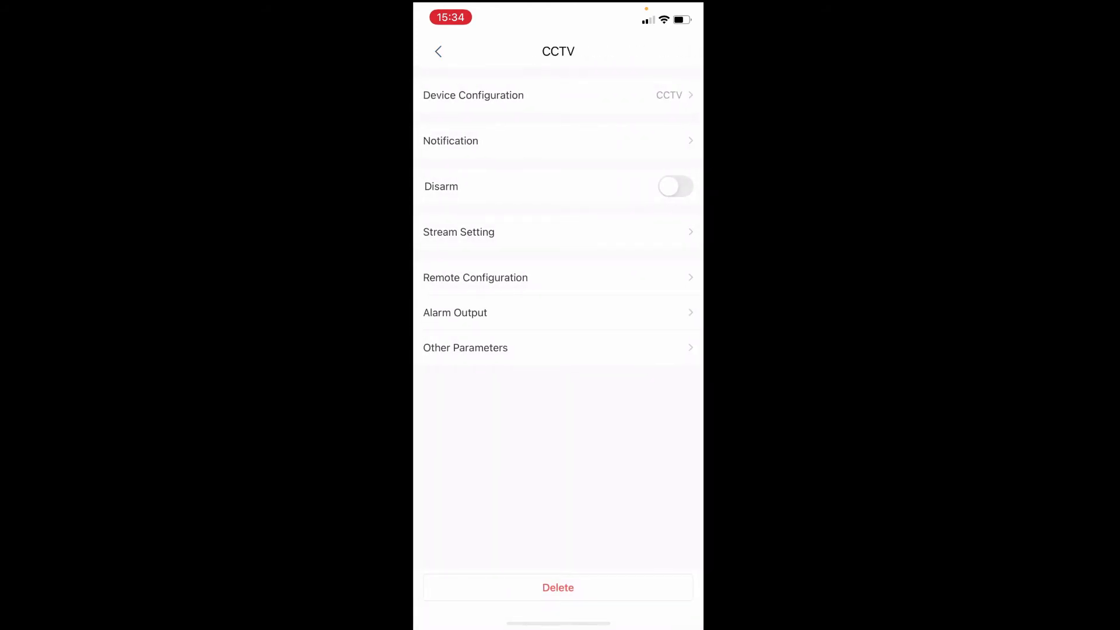
click(437, 50)
click(646, 488)
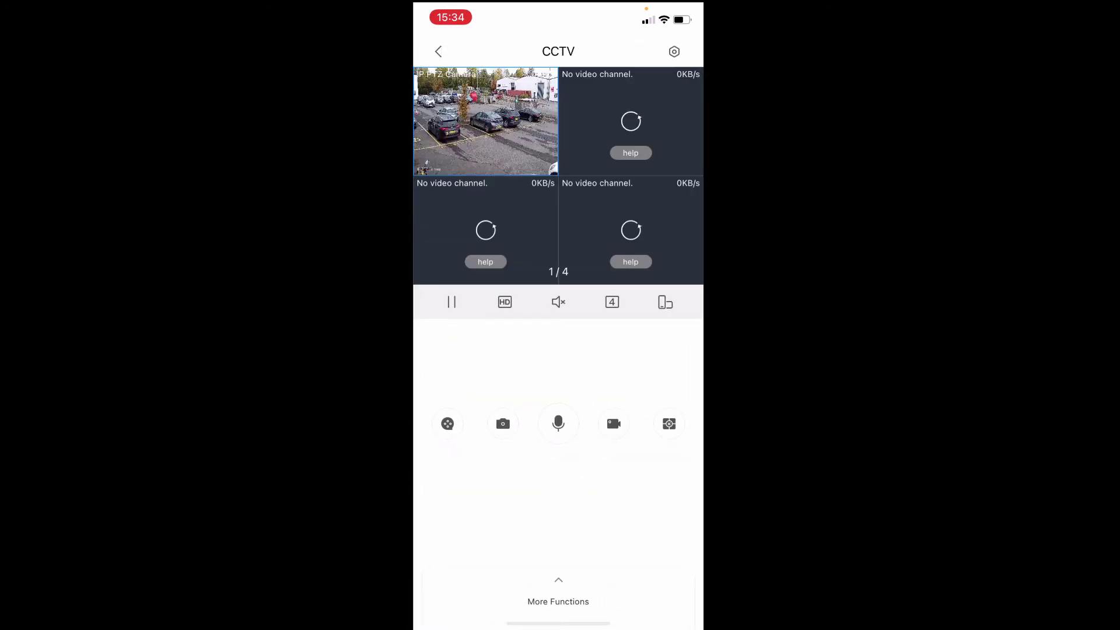
double_click(486, 123)
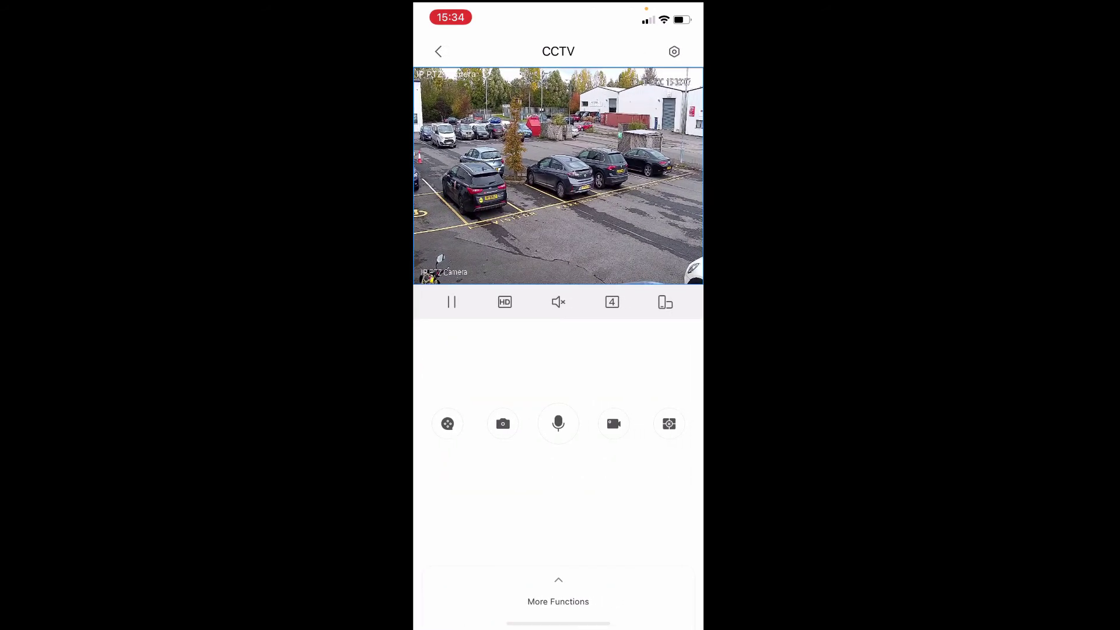